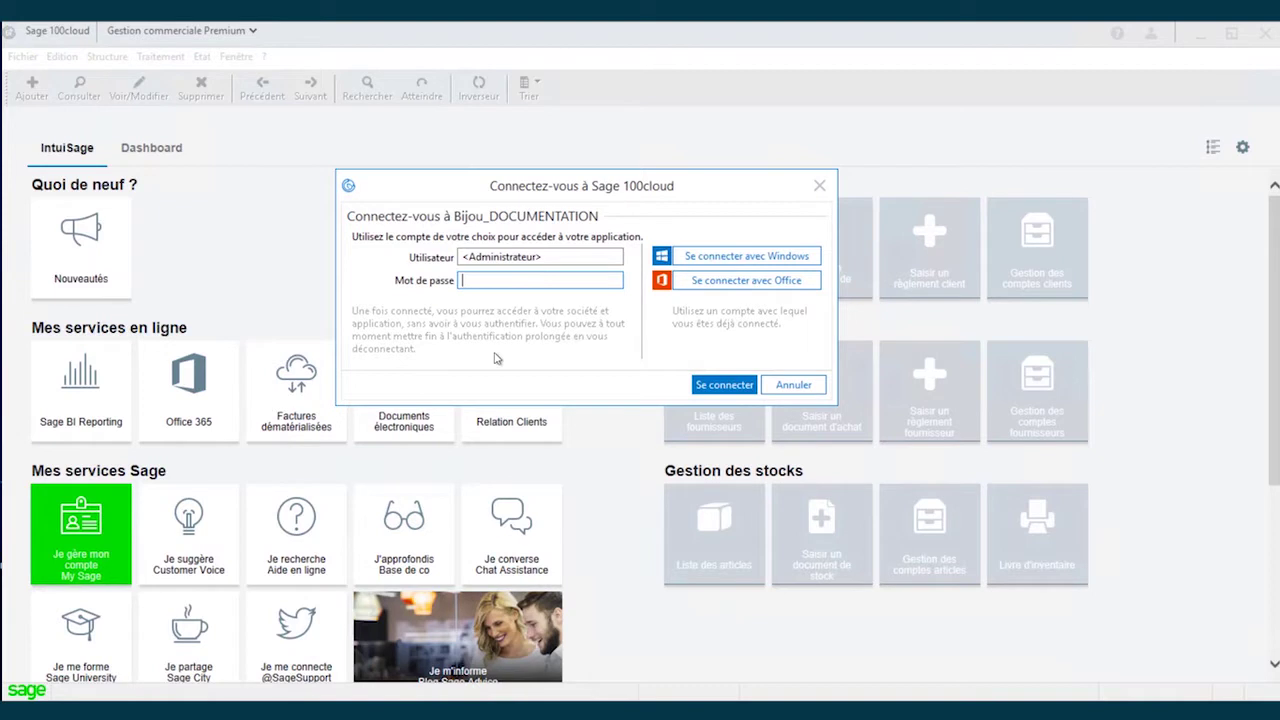
- Sign in to the Bijou_DOCUMENTATION company with the Office account and log the session out
{"action": "left_click", "coordinate": [723, 283]}
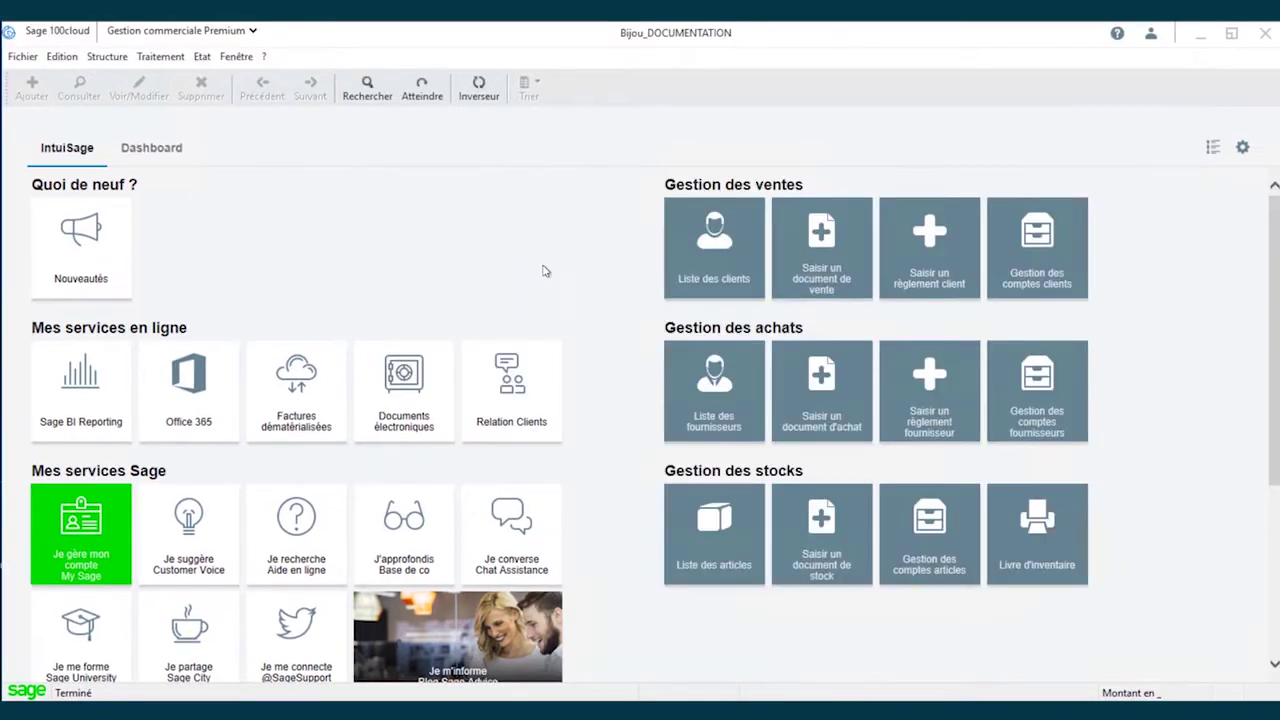
{"action": "left_click", "coordinate": [1152, 37]}
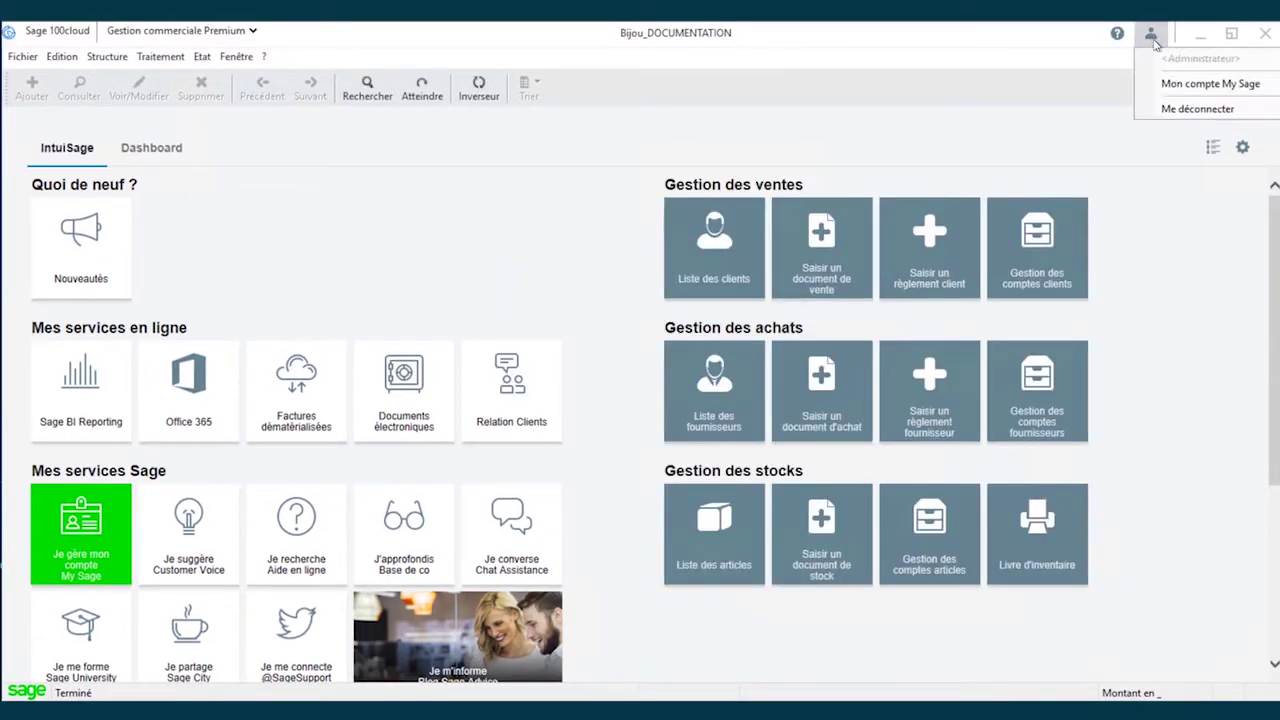
{"action": "left_click", "coordinate": [1186, 110]}
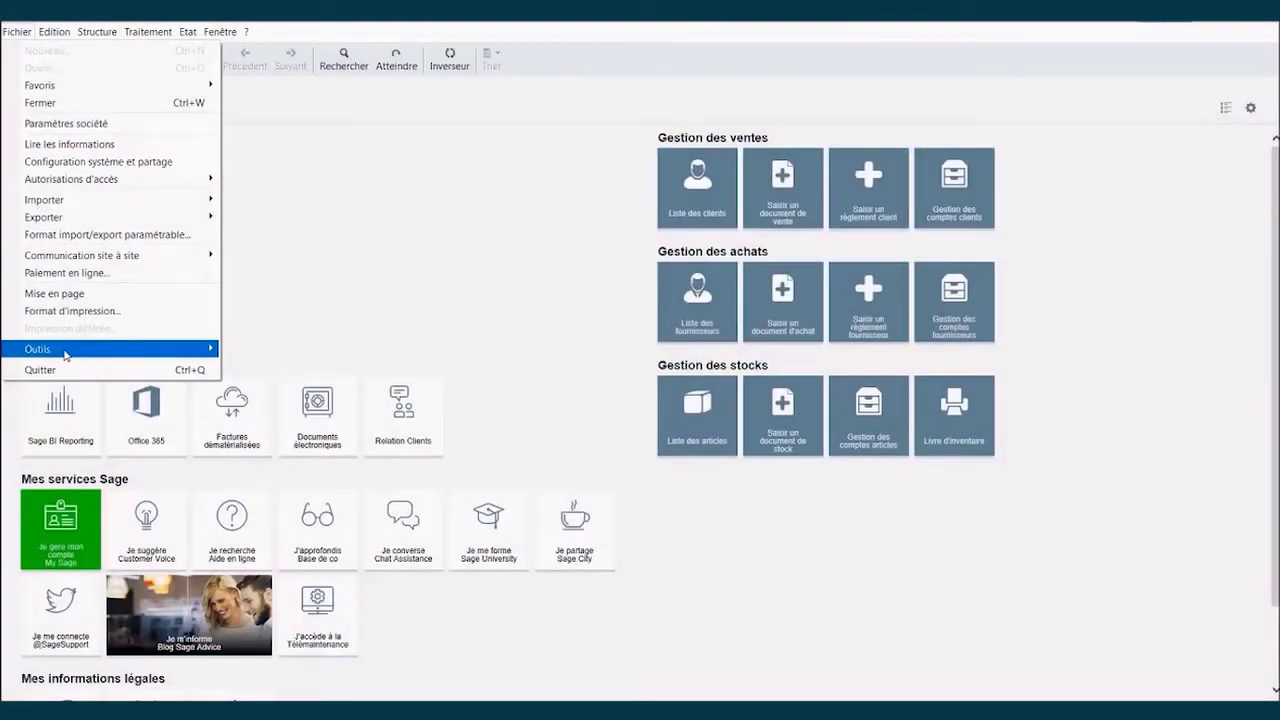
- Open the history of modifications and deletions and display all entry types for user Util1
{"action": "mouse_move", "coordinate": [64, 354]}
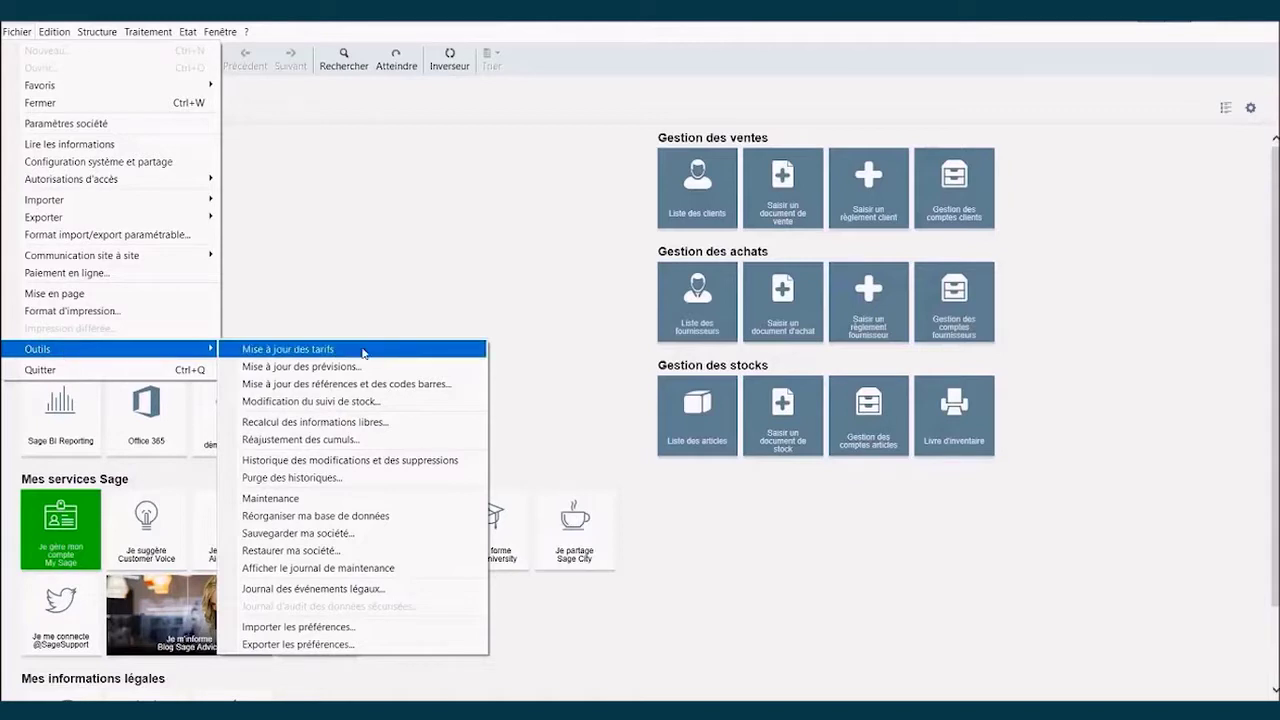
{"action": "left_click", "coordinate": [434, 461]}
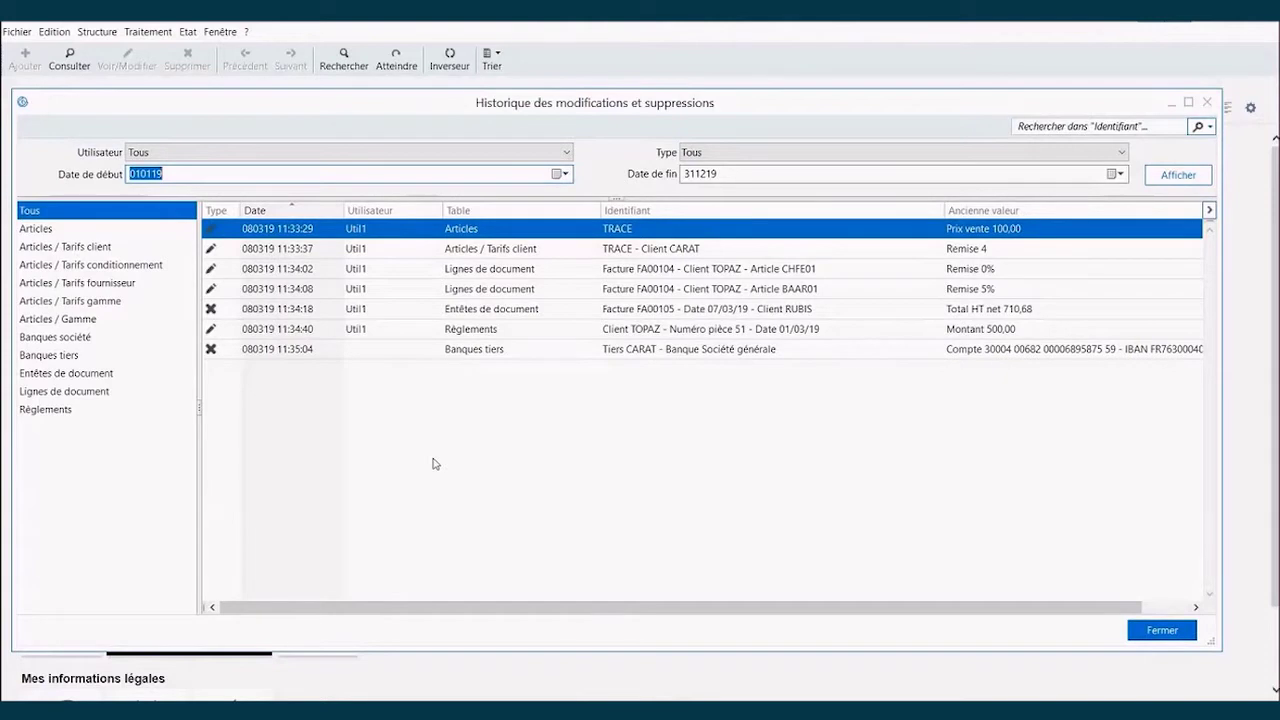
{"action": "left_click", "coordinate": [300, 152]}
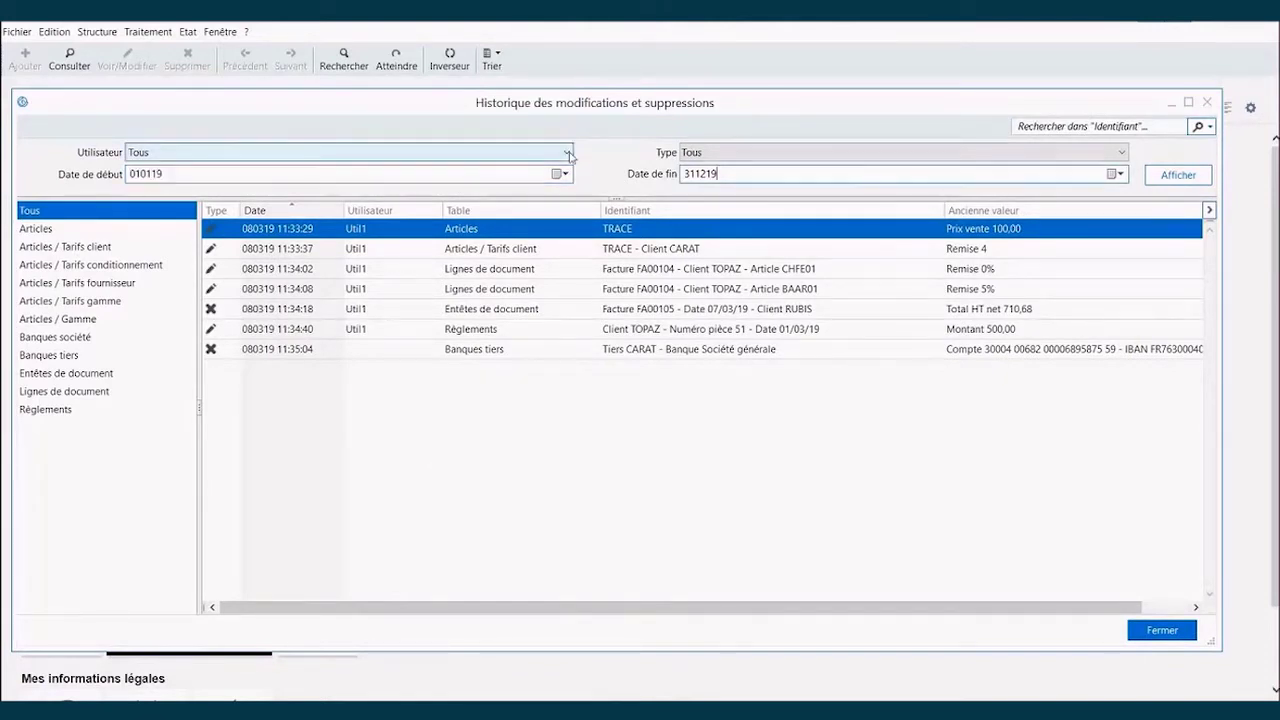
{"action": "left_click", "coordinate": [305, 205]}
{"action": "left_click", "coordinate": [744, 156]}
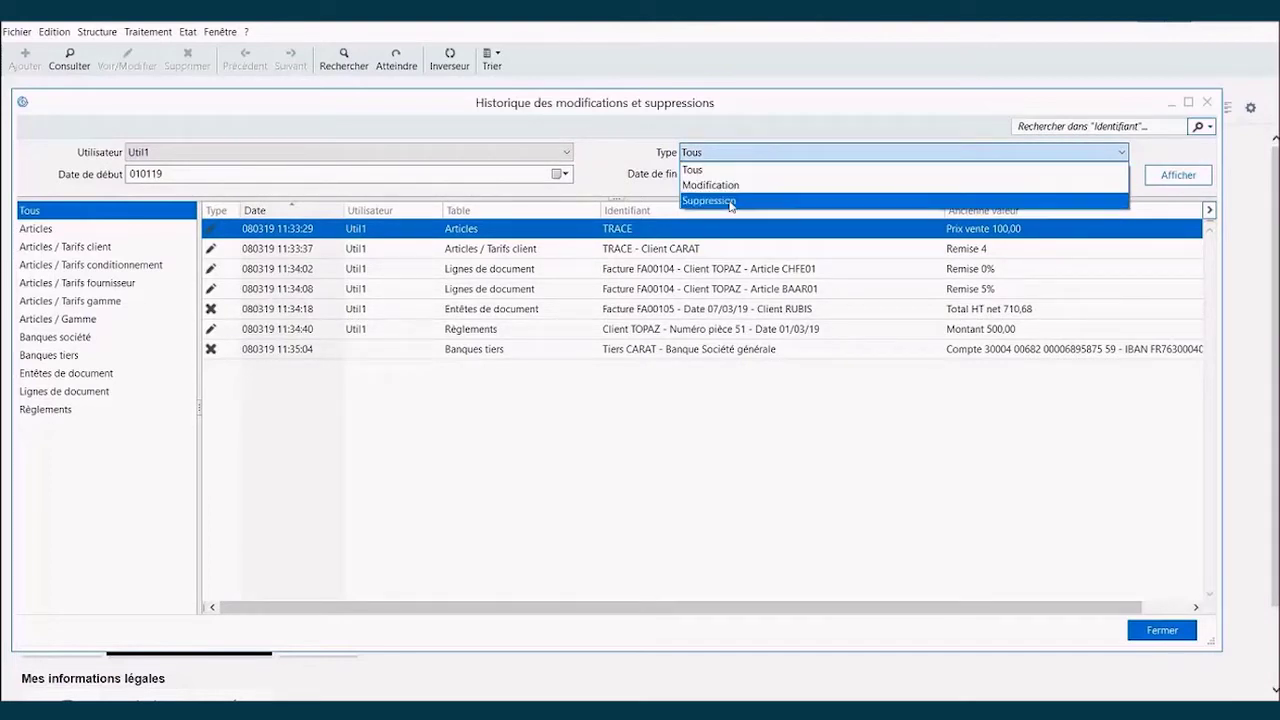
{"action": "left_click", "coordinate": [700, 170]}
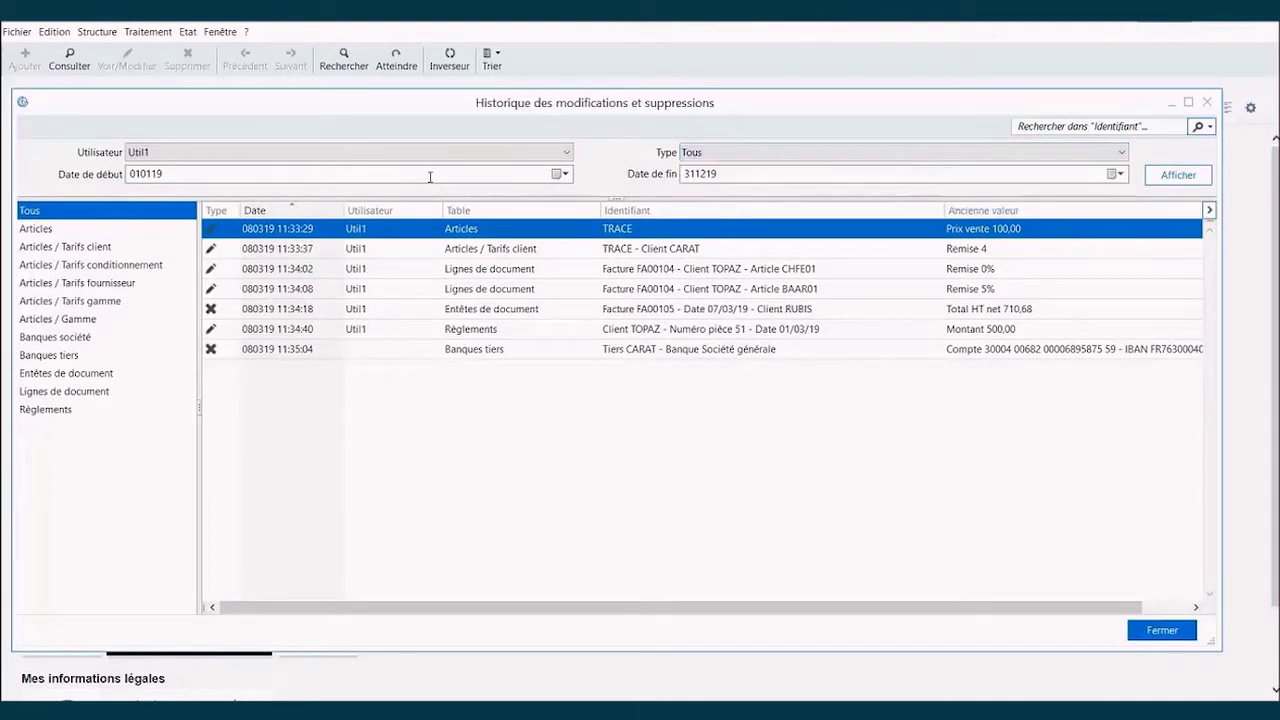
{"action": "left_click", "coordinate": [1178, 174]}
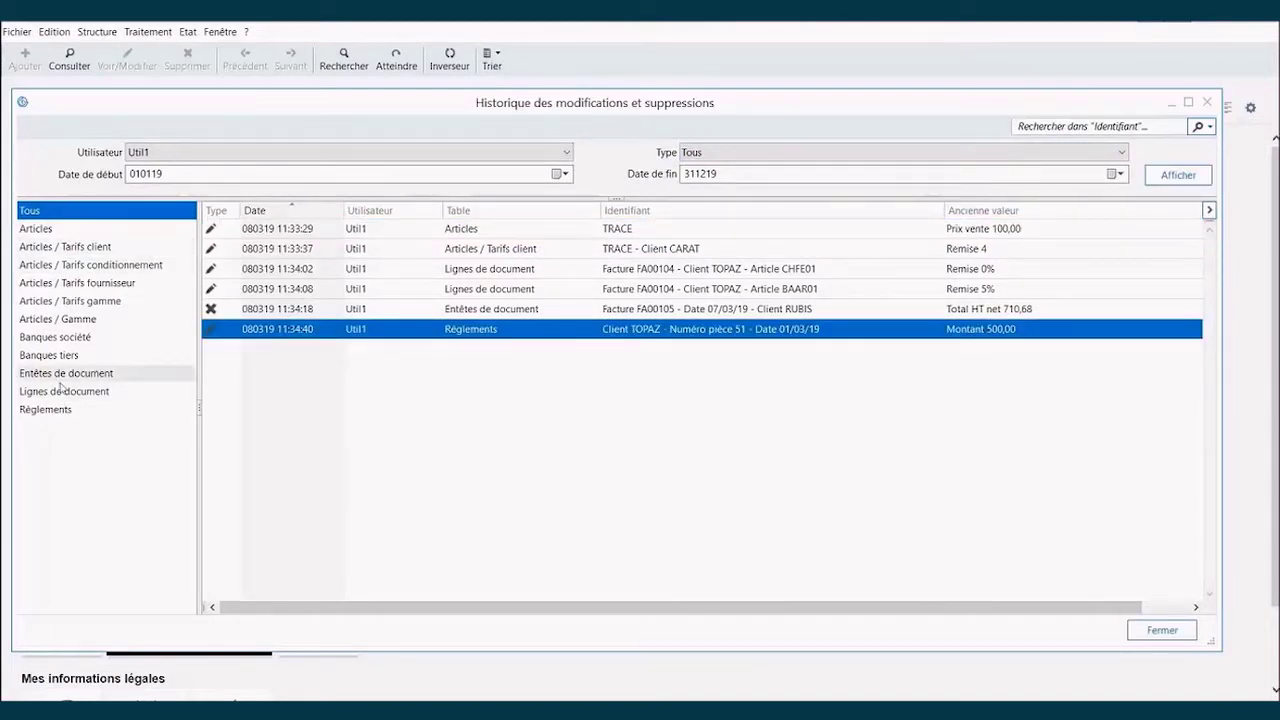
- Review the history entries for Articles, Entêtes de document and Lignes de document, and return to all tables
{"action": "left_click", "coordinate": [71, 231]}
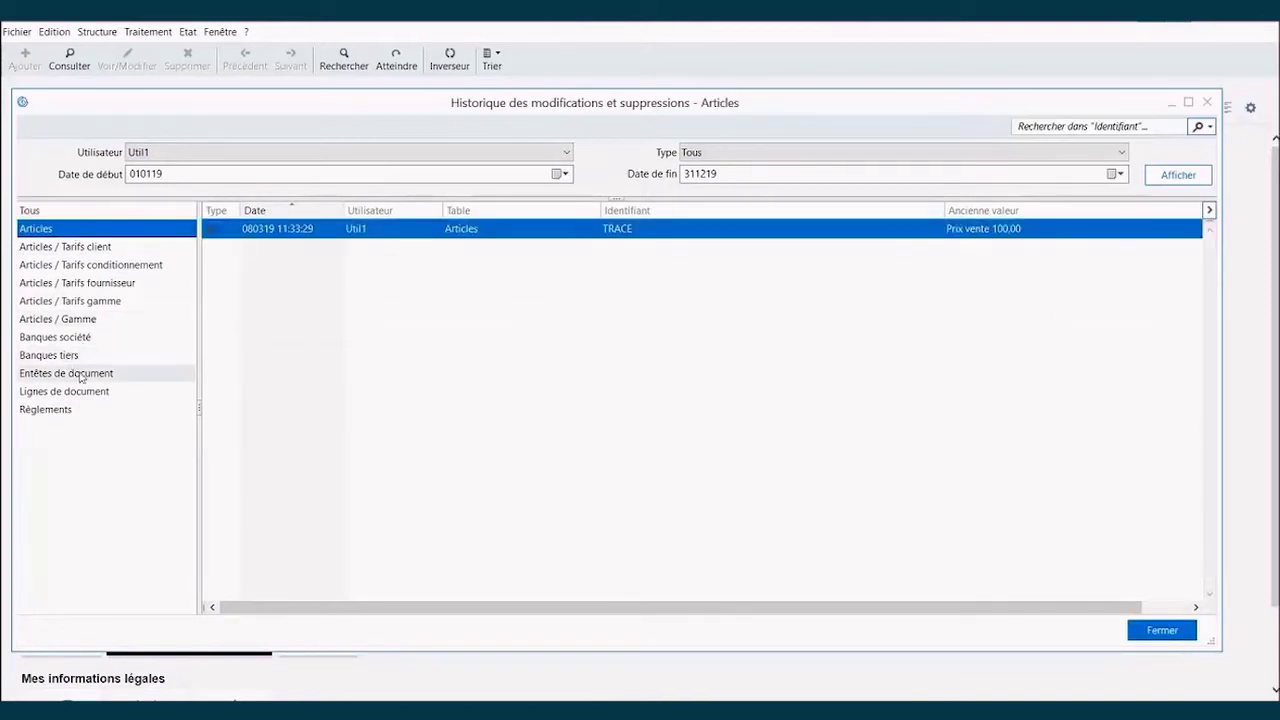
{"action": "left_click", "coordinate": [81, 376]}
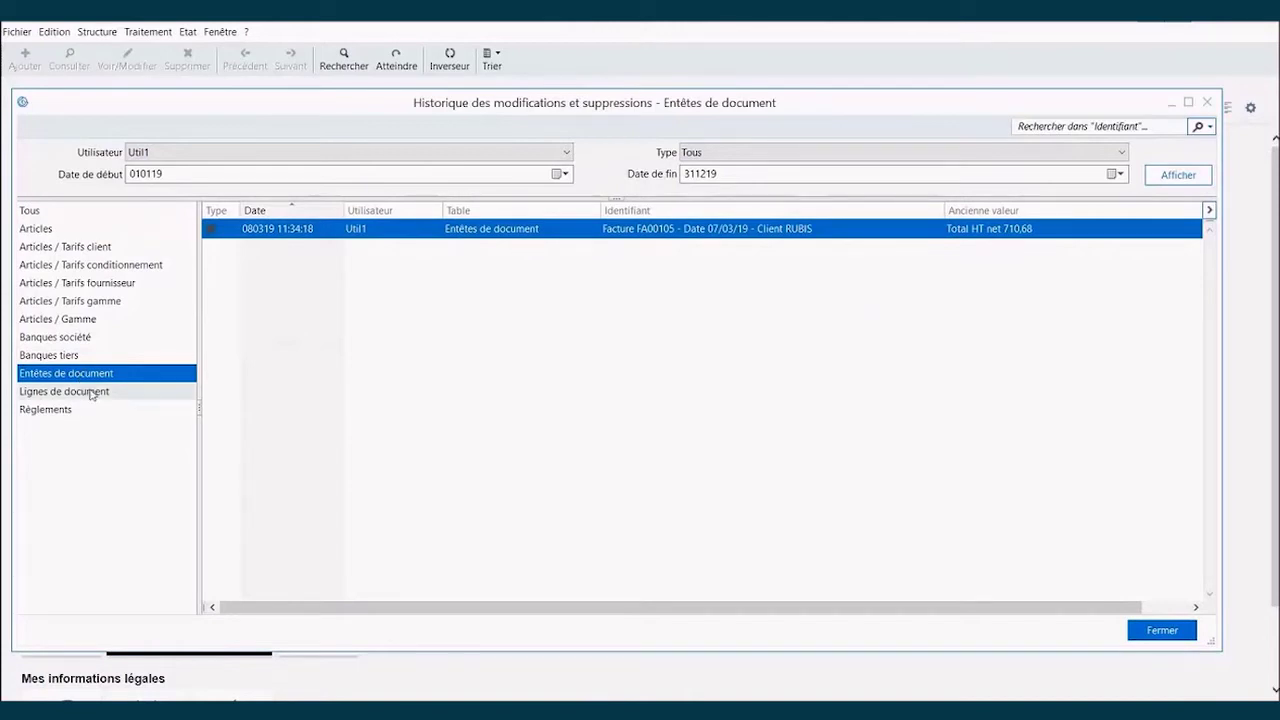
{"action": "left_click", "coordinate": [90, 392]}
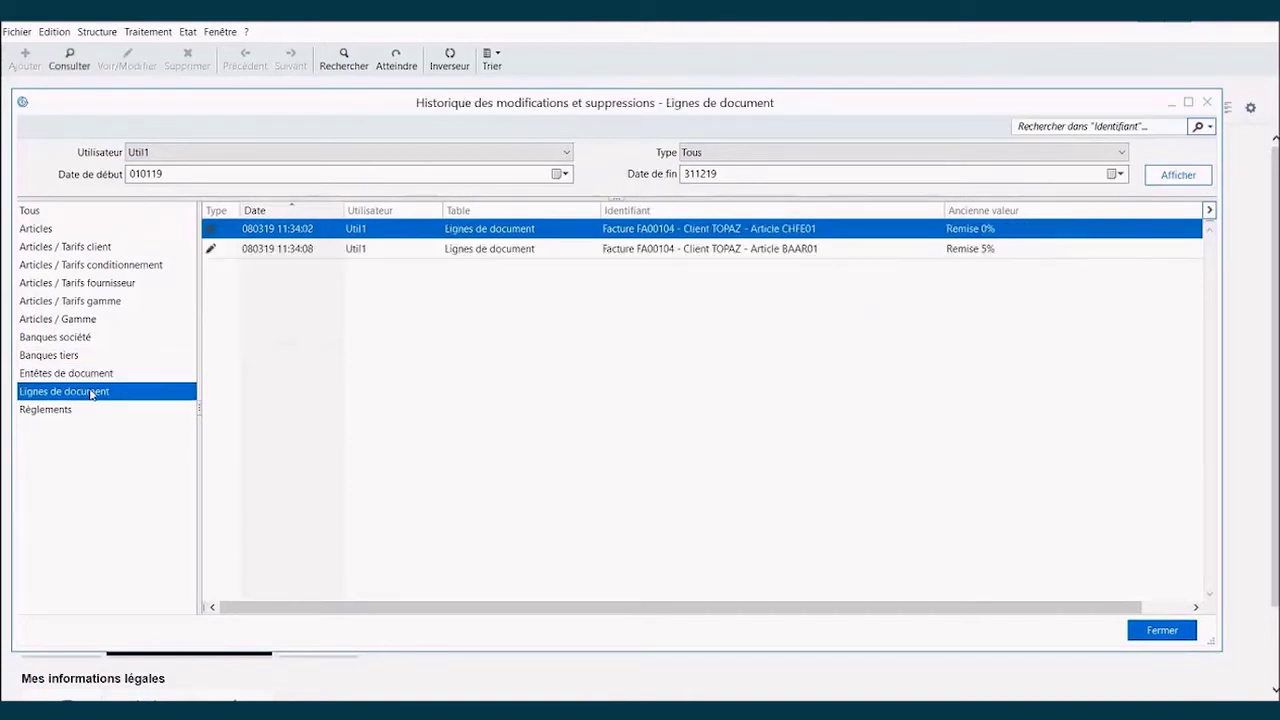
{"action": "left_click", "coordinate": [40, 214]}
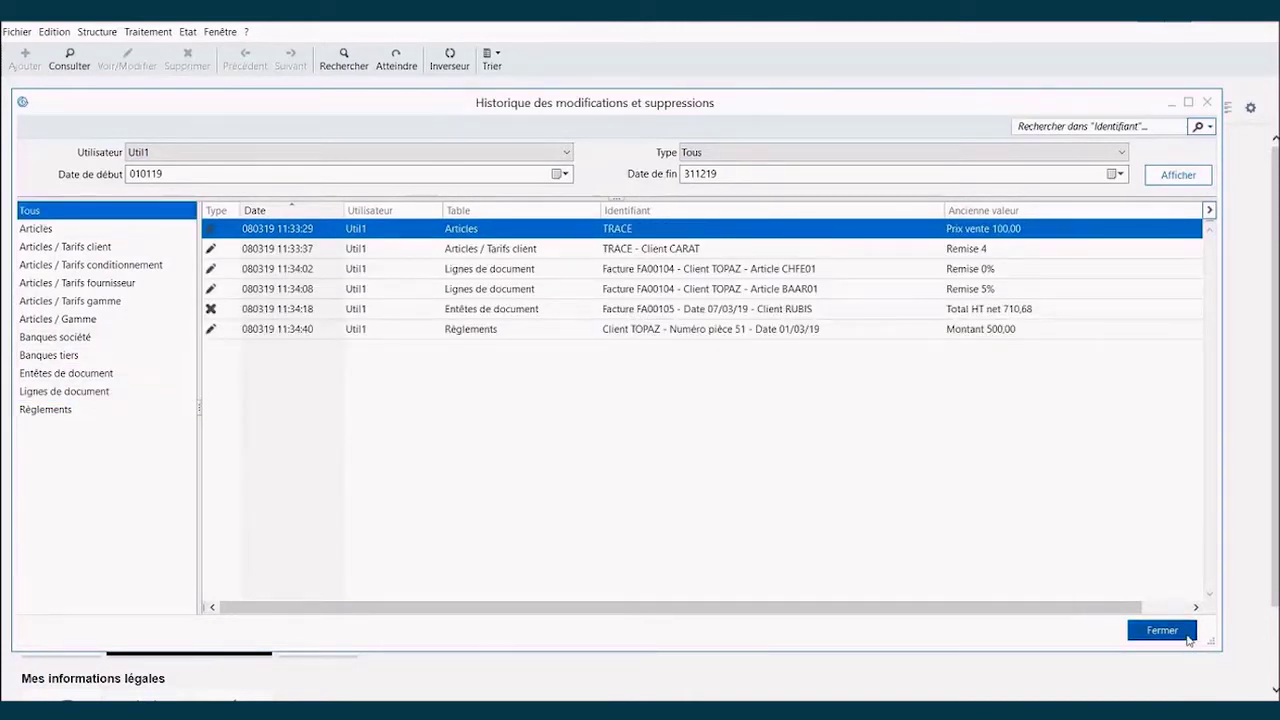
- Open the TRACE article from its history entry, check its sale price and close the record
{"action": "key", "text": "Return"}
{"action": "left_click", "coordinate": [537, 401]}
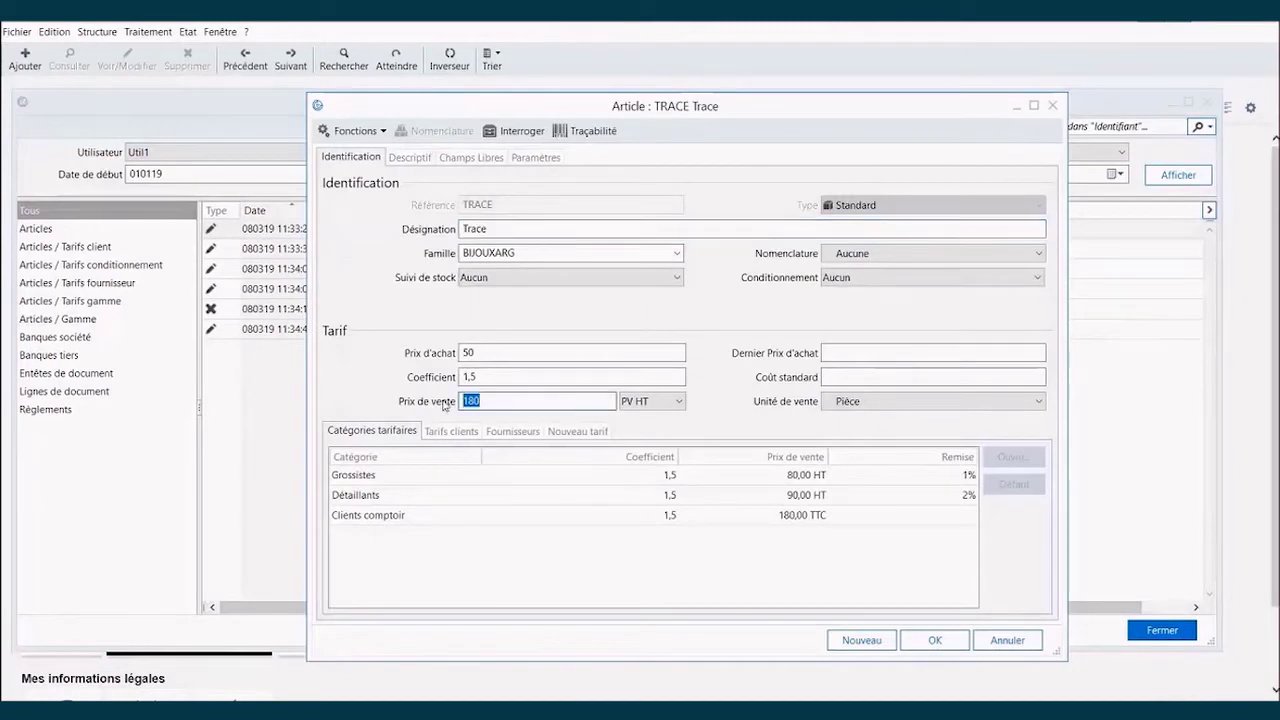
{"action": "left_click", "coordinate": [932, 642]}
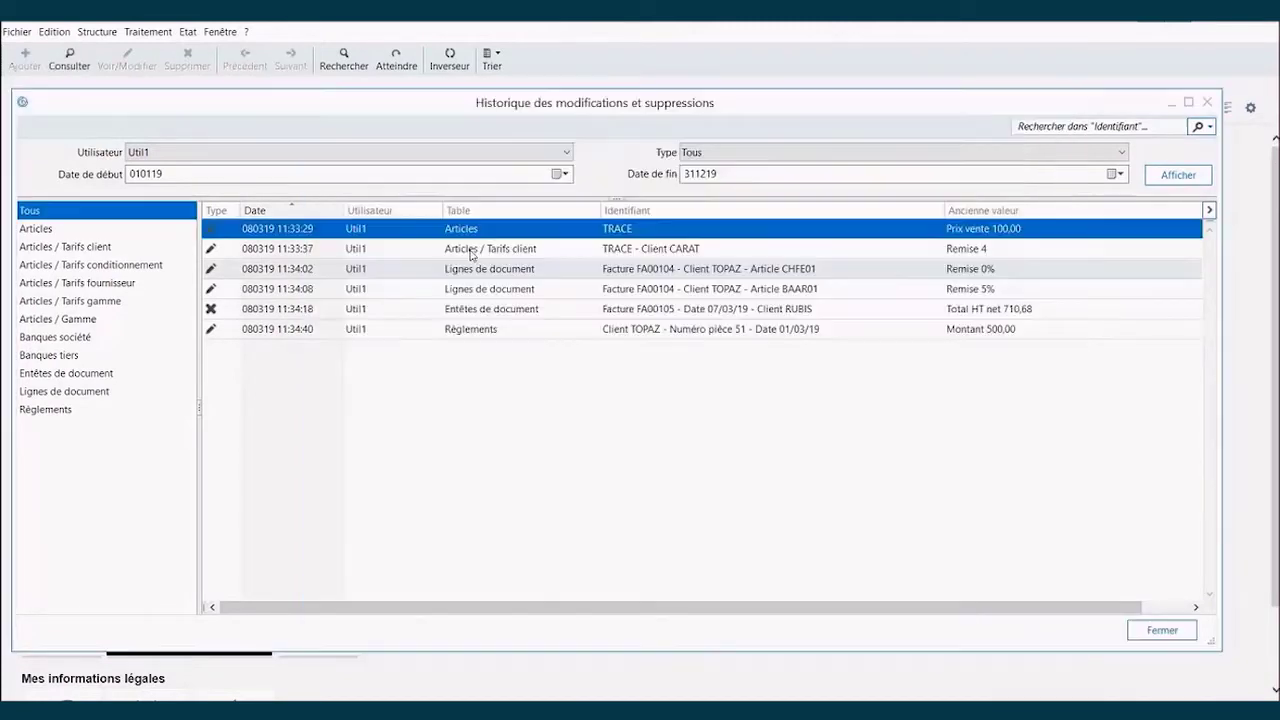
- Examine the deleted invoice entry for client RUBIS and close the history
{"action": "left_click", "coordinate": [260, 309]}
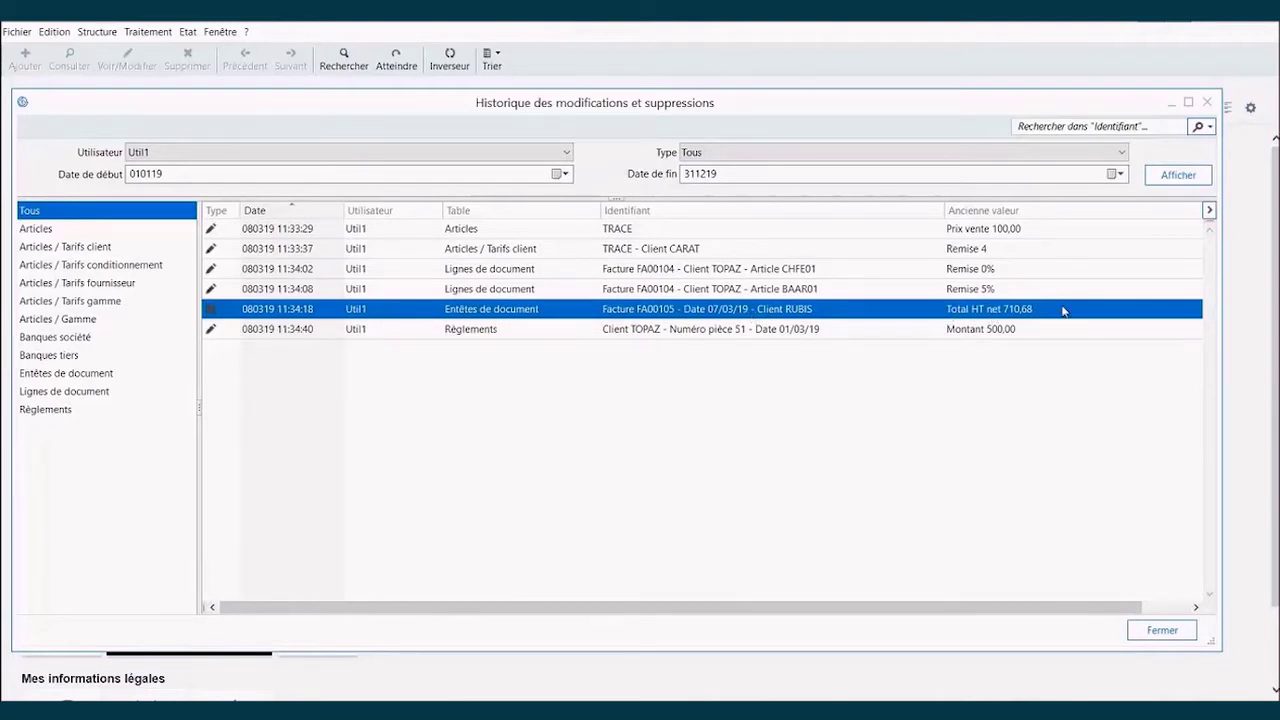
{"action": "key", "text": "Escape"}
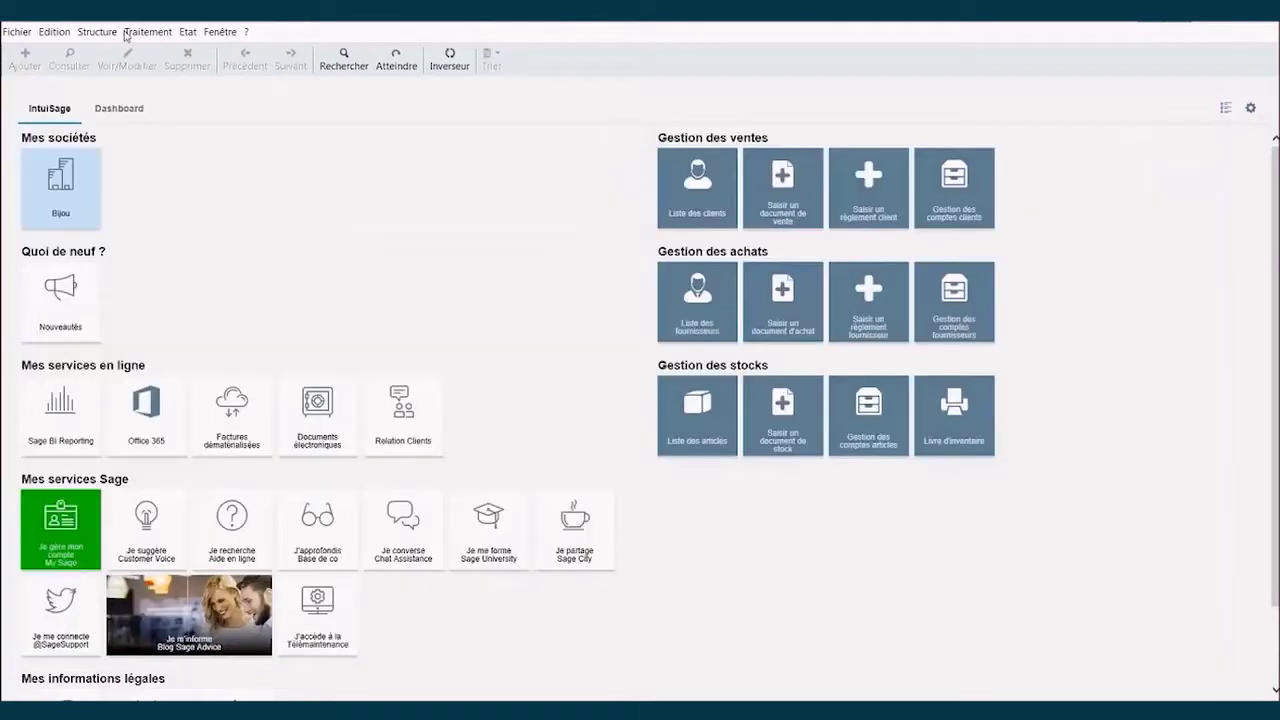
- Open the TRACE article from the article list, view its traceability history and close that history
{"action": "left_click", "coordinate": [100, 32]}
{"action": "left_click", "coordinate": [120, 70]}
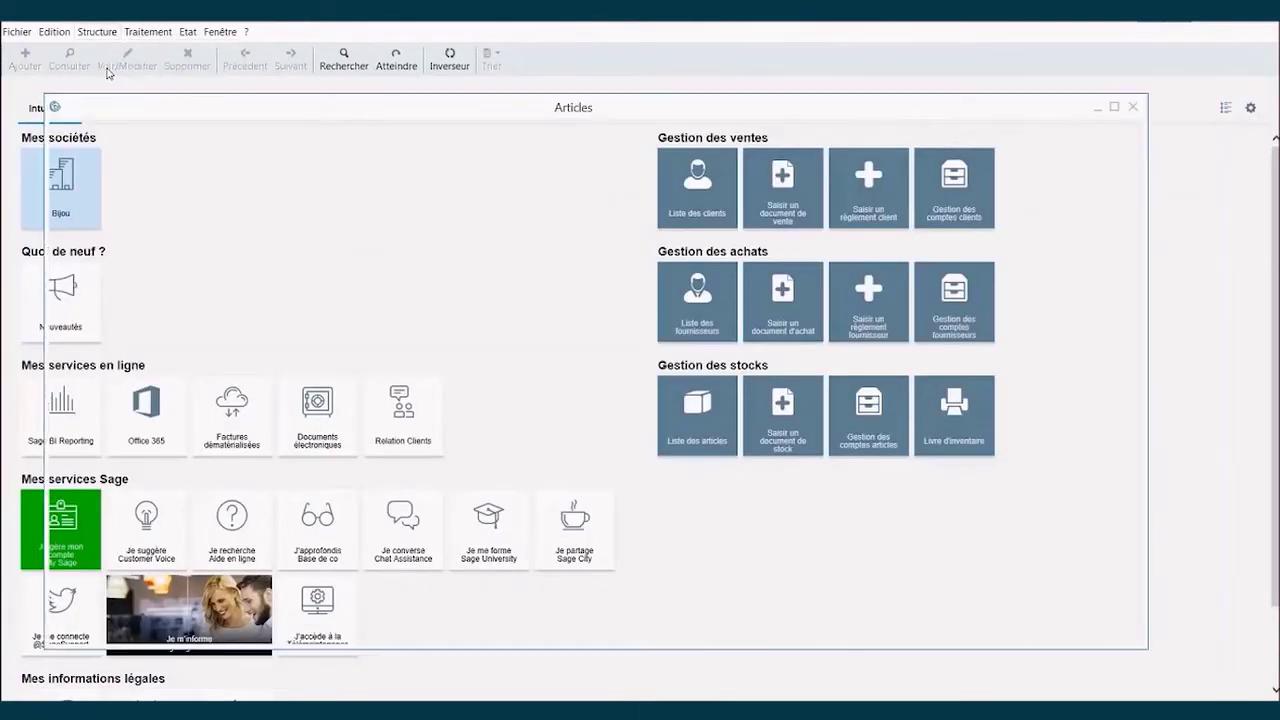
{"action": "scroll", "coordinate": [700, 400], "scroll_direction": "down", "scroll_amount": 10}
{"action": "double_click", "coordinate": [774, 572]}
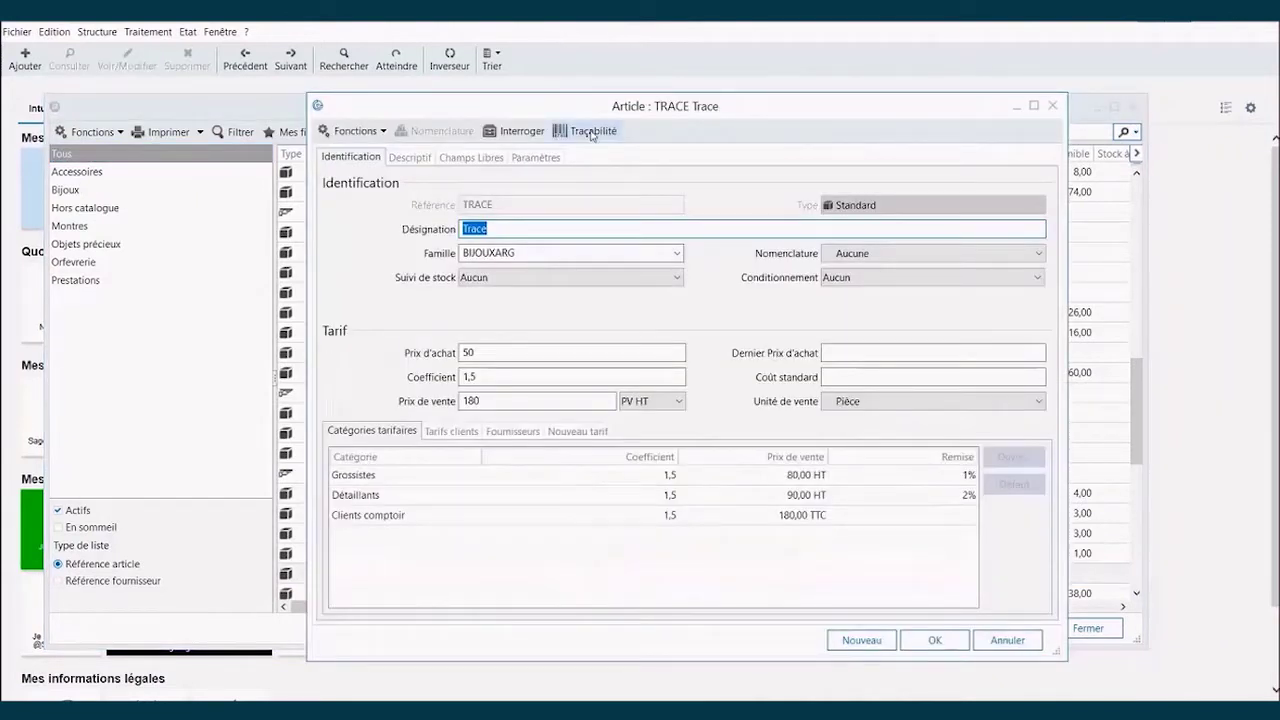
{"action": "left_click", "coordinate": [591, 133]}
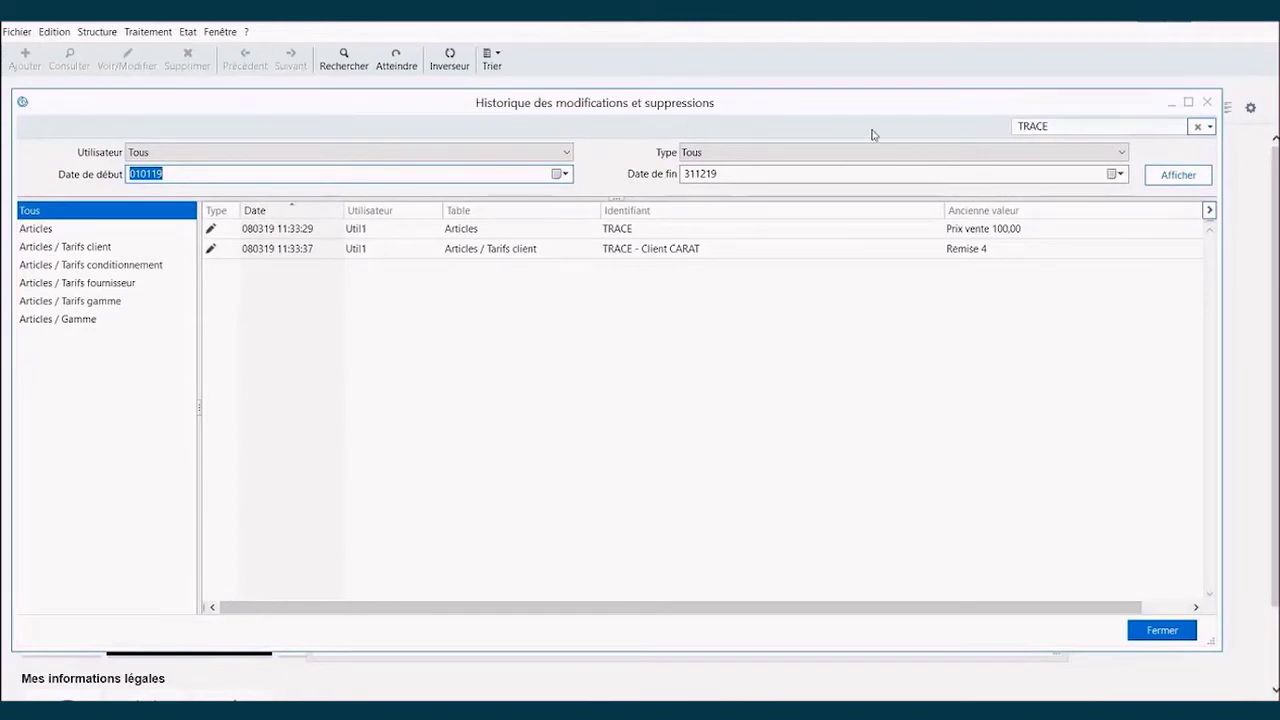
{"action": "left_click", "coordinate": [1162, 631]}
- In Sage Comptabilité, open the RAPETOU supplier record from the third-party accounts list
{"action": "left_click", "coordinate": [97, 31]}
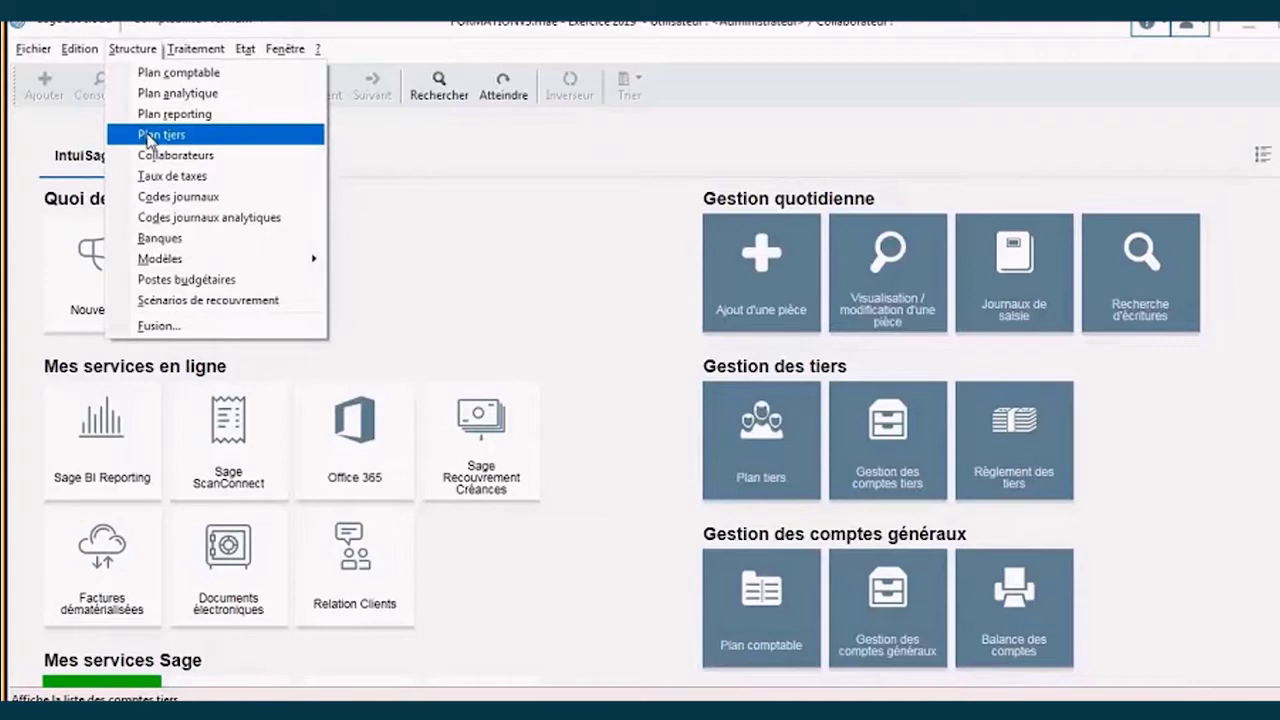
{"action": "left_click", "coordinate": [149, 134]}
{"action": "left_click", "coordinate": [613, 447]}
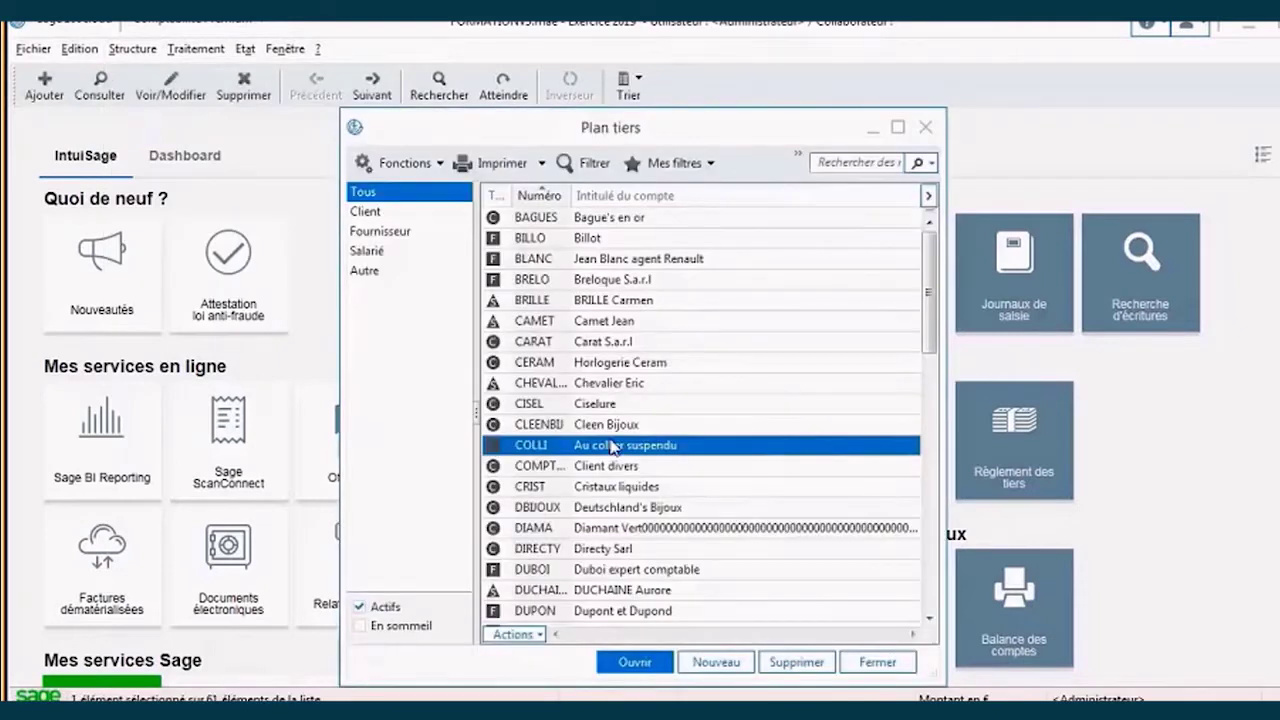
{"action": "scroll", "coordinate": [613, 447], "scroll_direction": "down", "scroll_amount": 7}
{"action": "scroll", "coordinate": [613, 447], "scroll_direction": "down", "scroll_amount": 6}
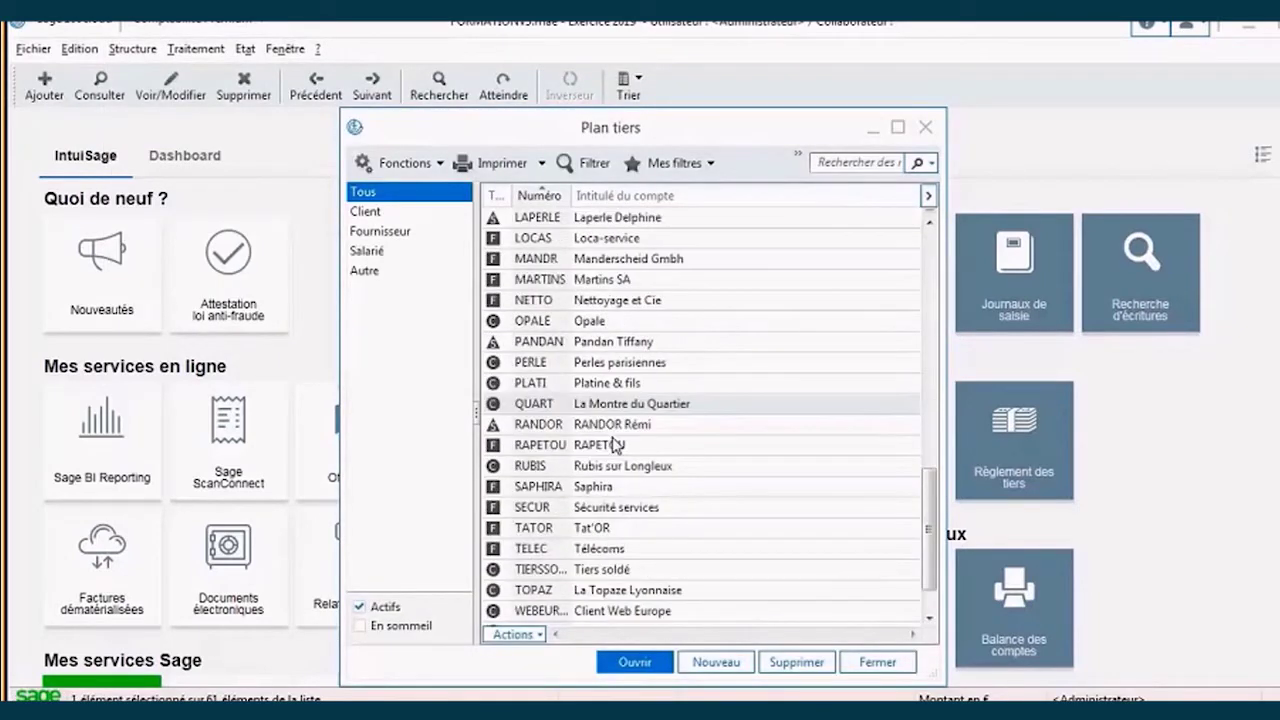
{"action": "left_click", "coordinate": [605, 449]}
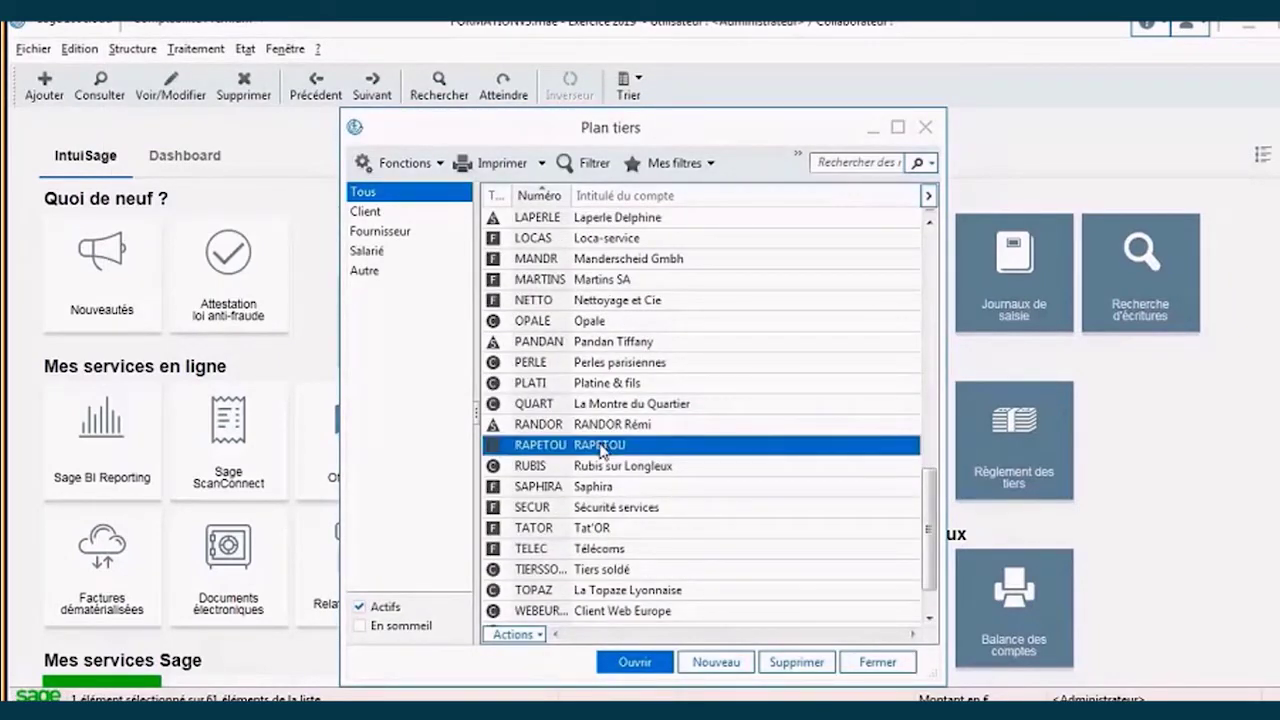
{"action": "double_click", "coordinate": [602, 449]}
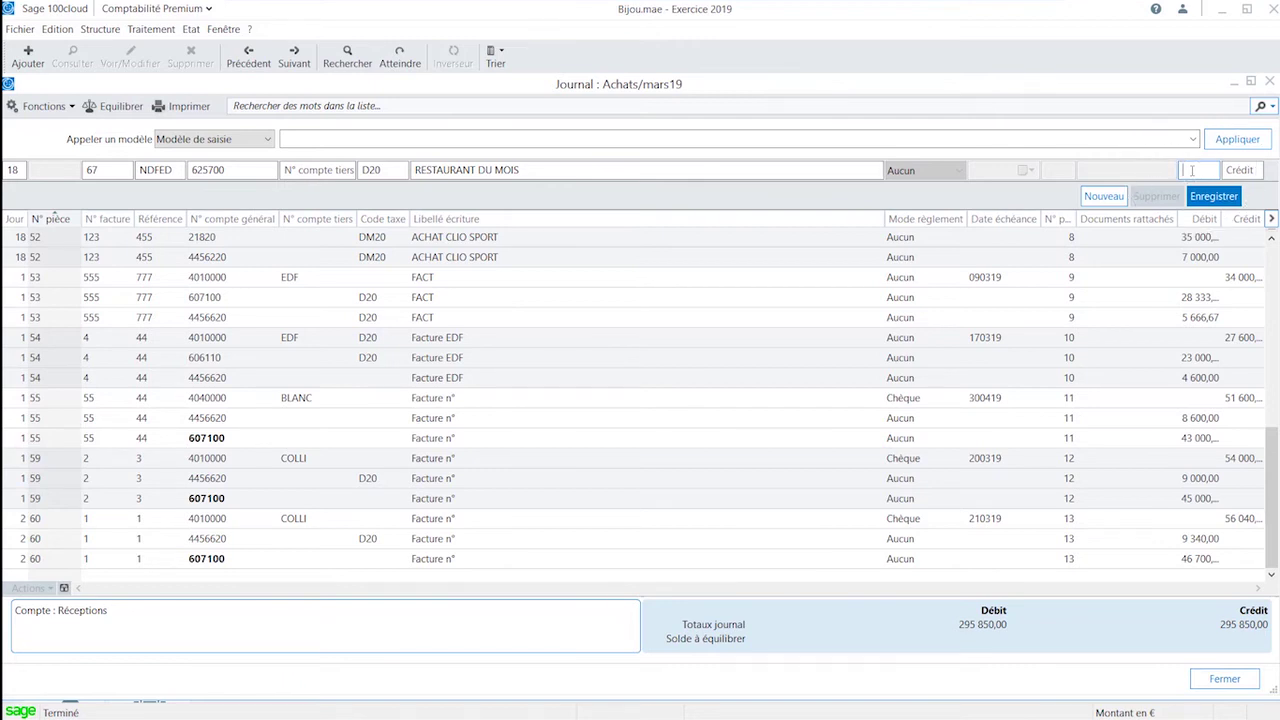
- Enter the debit amount of the RESTAURANT DU MOIS line in the purchase journal as a sum starting with =4+
{"action": "type", "text": "="}
{"action": "type", "text": "4+"}
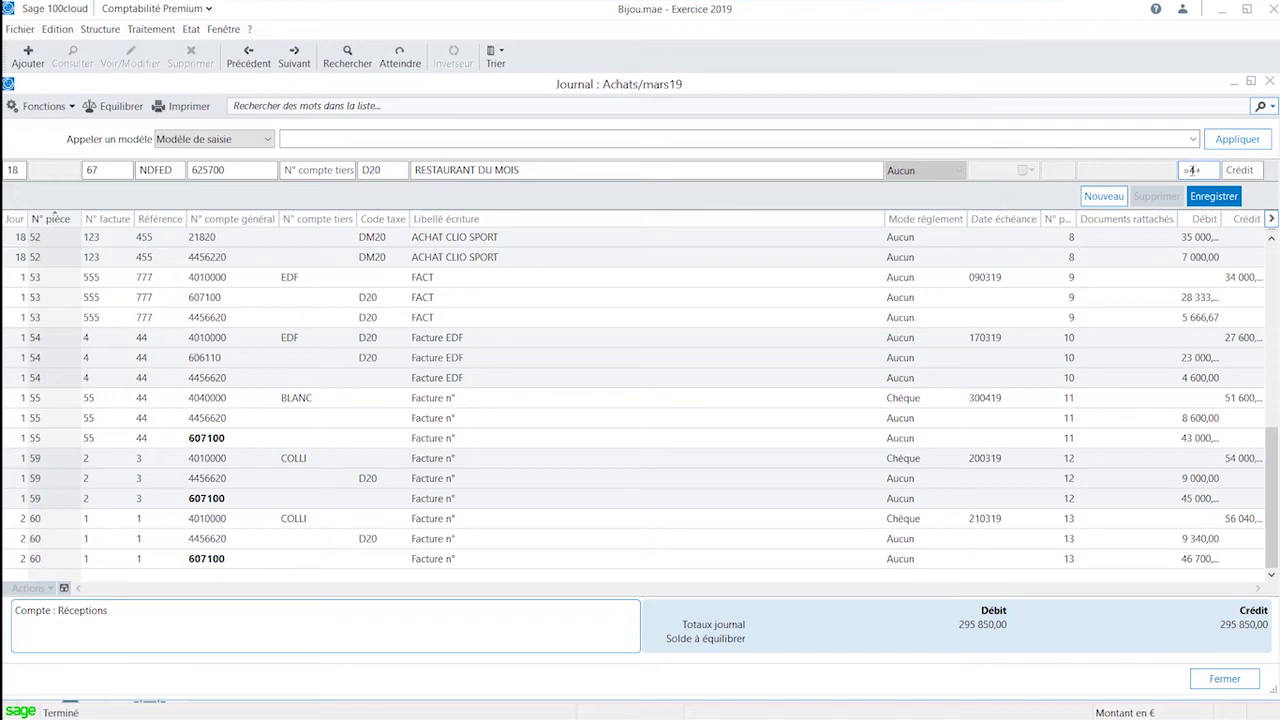